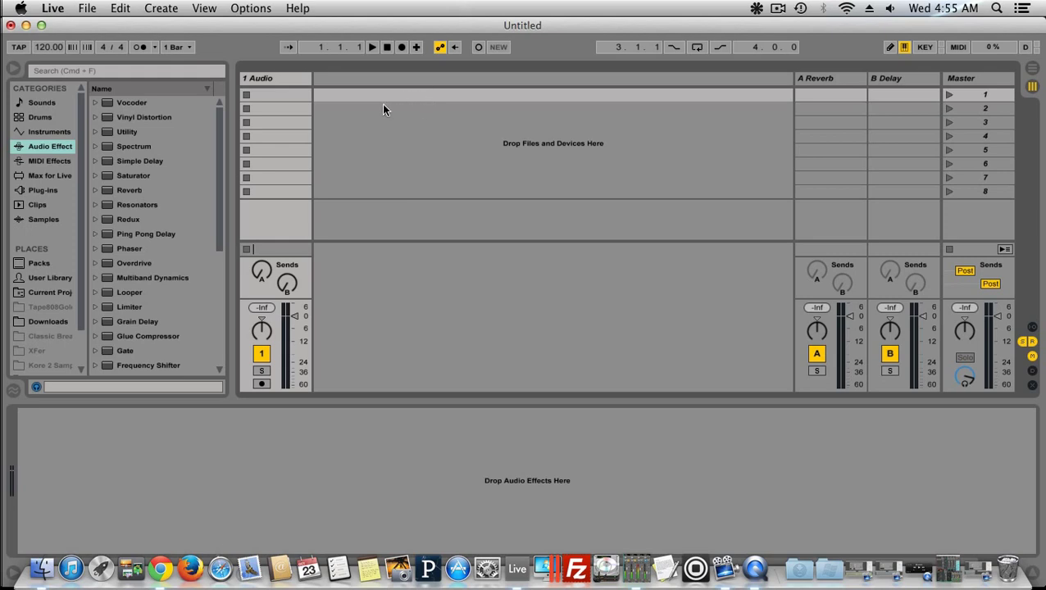
Select the fifth scene row in the empty Session view
left_click(439, 151)
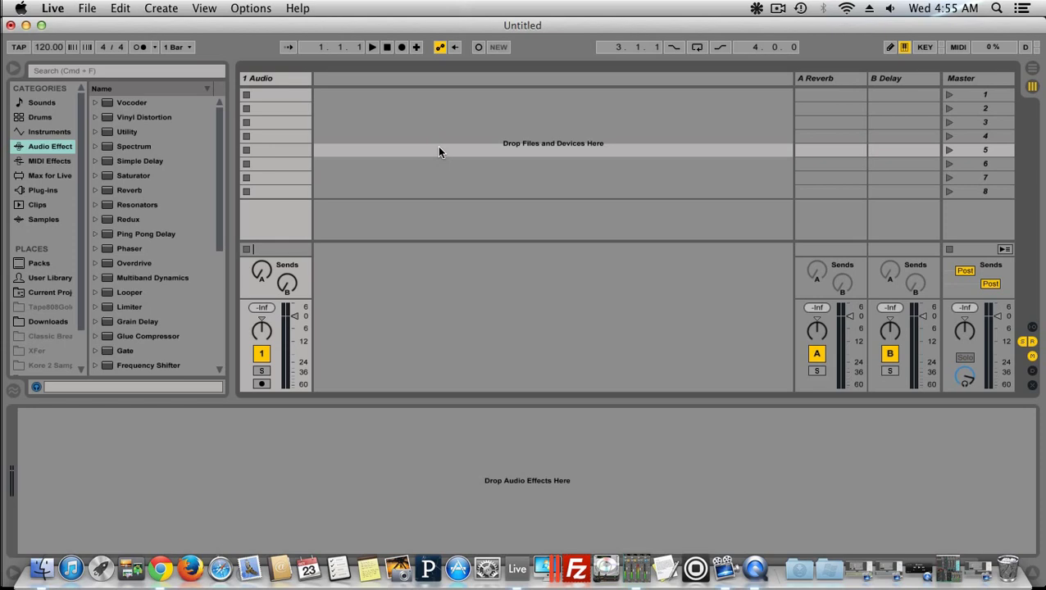
Open Preferences and browse the Look/Feel and Record/Warp/Launch tabs before returning to Audio
key("super+comma")
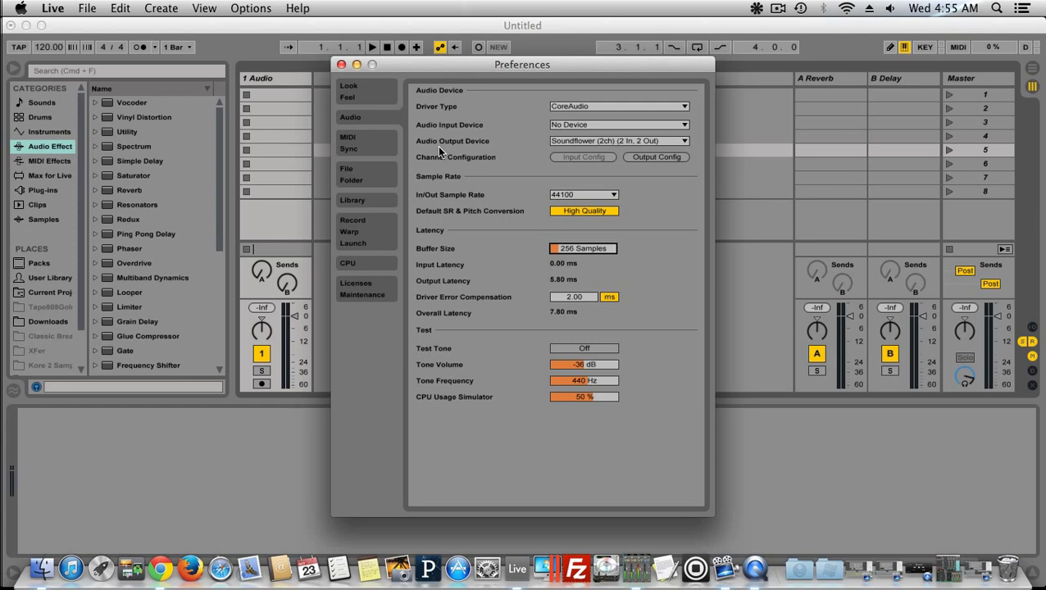
left_click(371, 89)
left_click(366, 223)
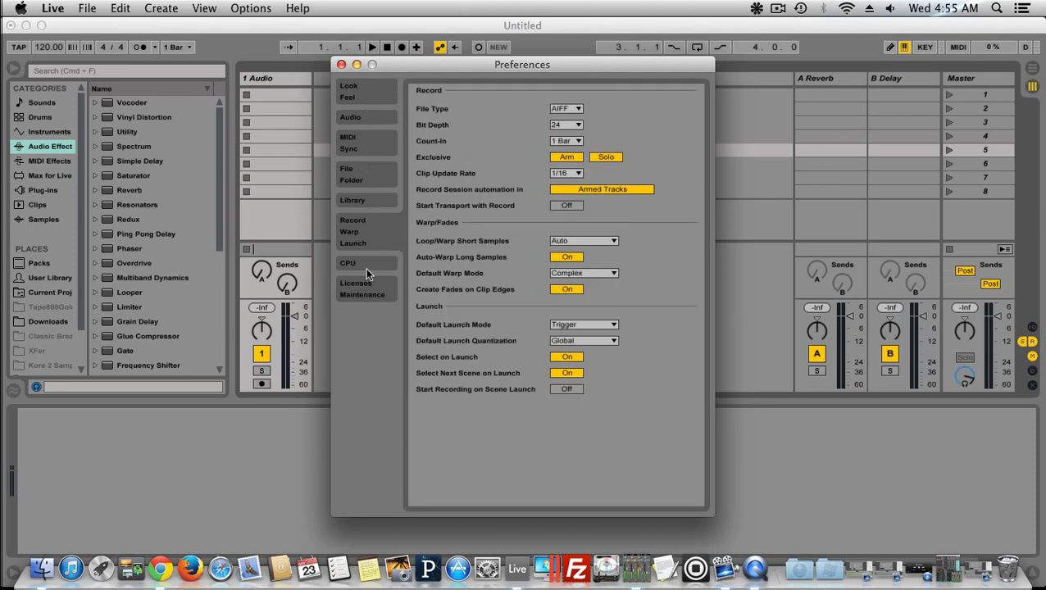
left_click(368, 117)
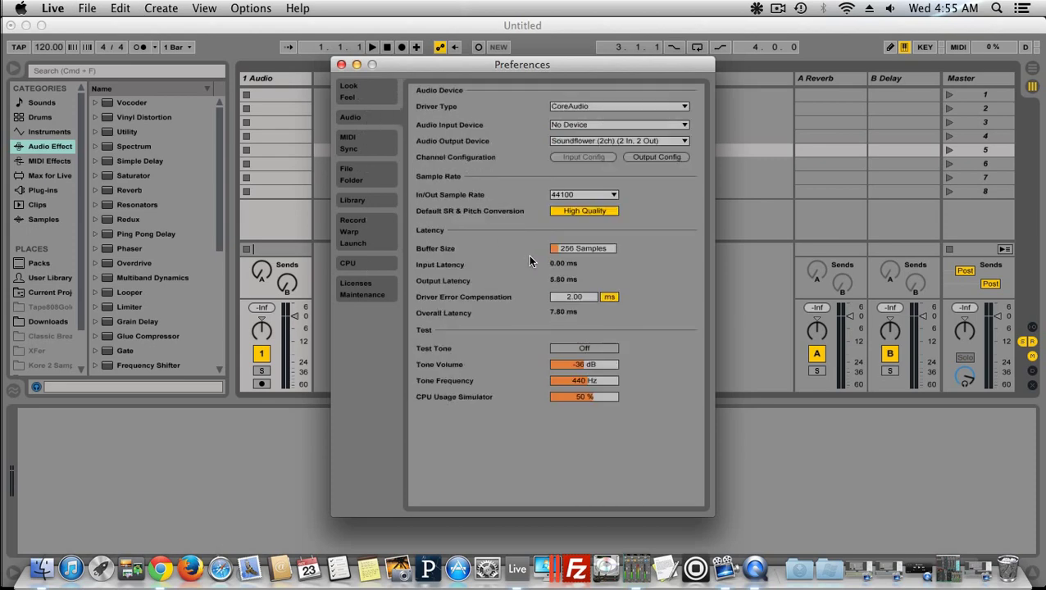
Set the audio buffer size to 512 samples and apply it
left_click(572, 250)
type("506")
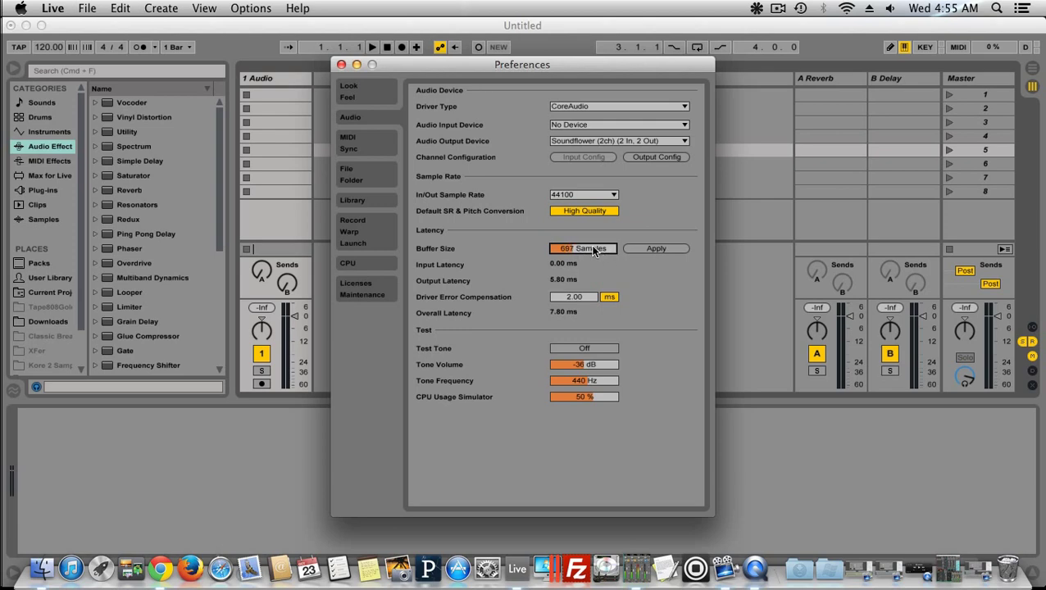
type("512")
left_click(641, 246)
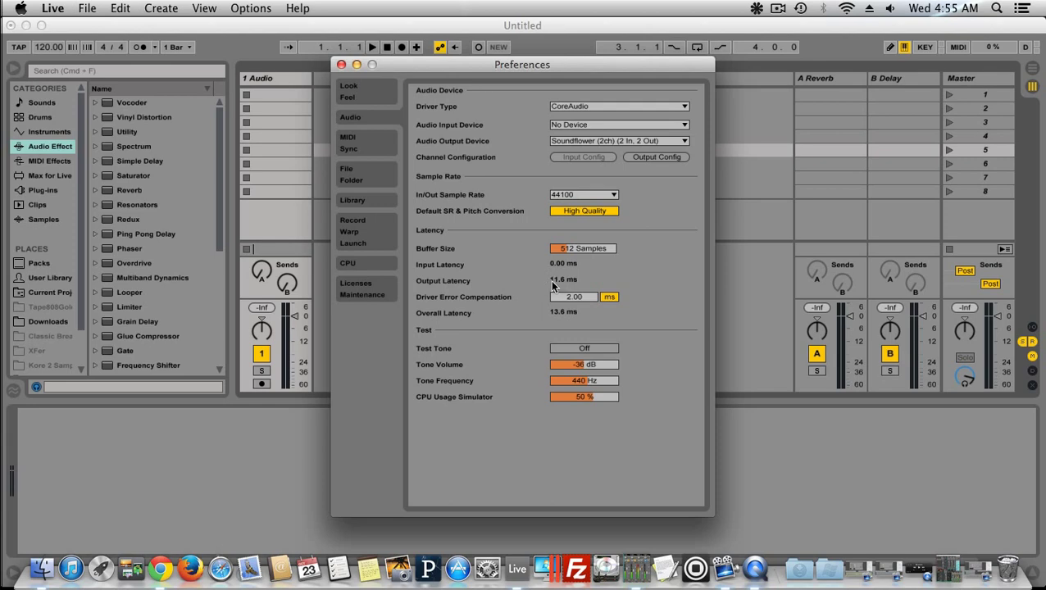
Set Driver Error Compensation to -11.61 ms and move the Preferences window right
left_click(564, 297)
type("0")
key("Return")
key("BackSpace")
type(".61")
key("Return")
left_click_drag(366, 70, 592, 60)
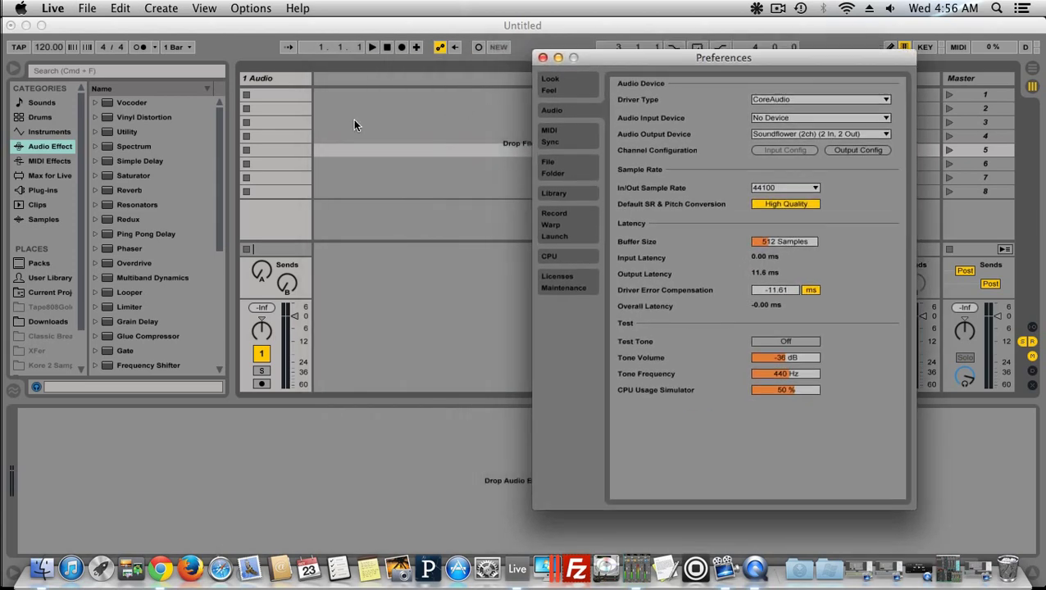
key("super+comma")
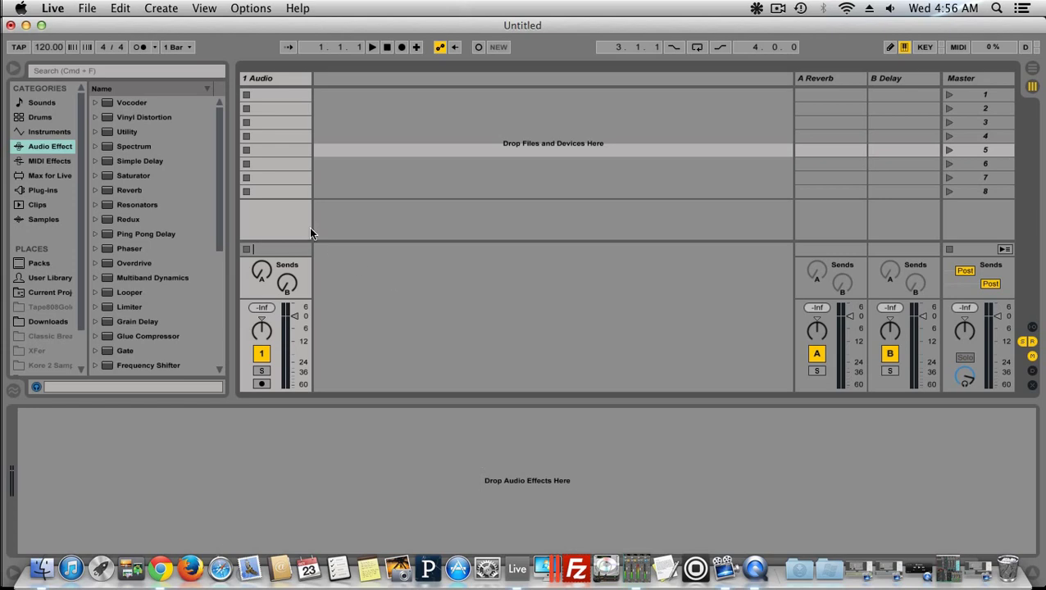
key("super+comma")
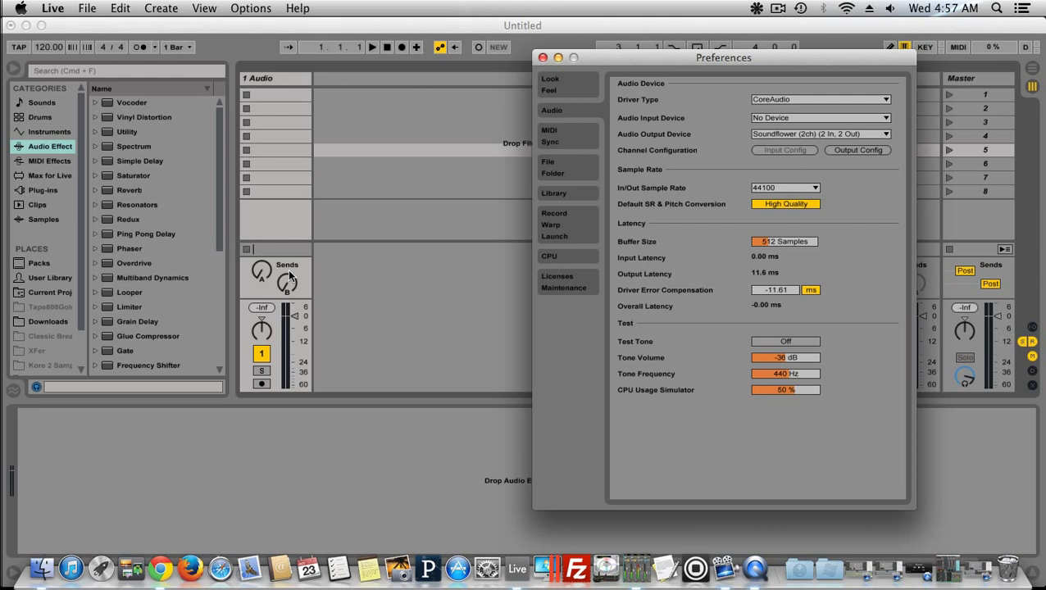
Load Two One Two-95bpm.aif from Samples into the first clip slot and warp it to 94.44 BPM
left_click(52, 203)
left_click(53, 217)
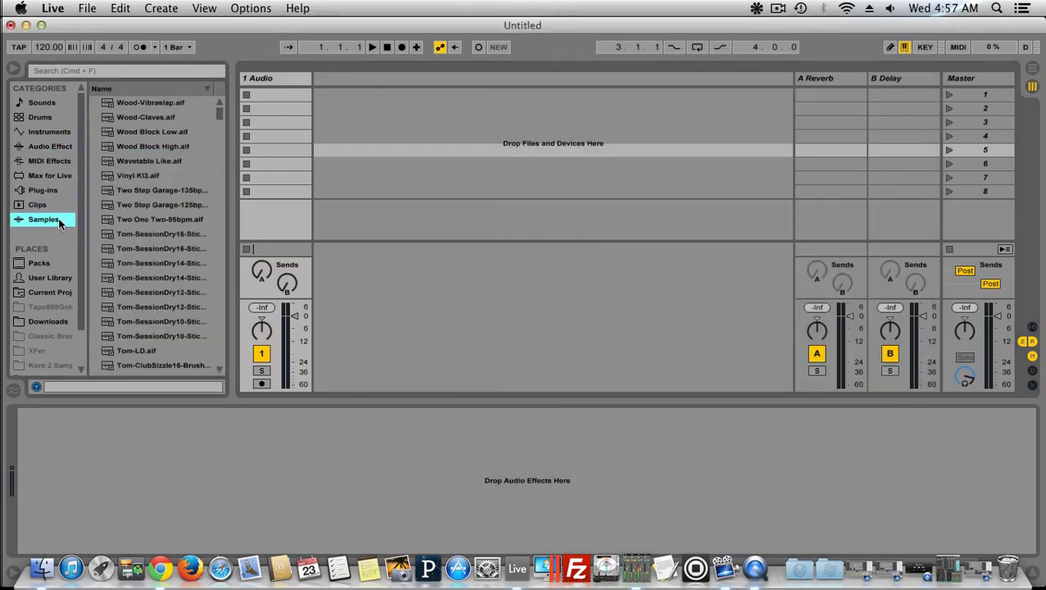
mouse_move(160, 219)
left_mouse_down()
mouse_move(287, 122)
mouse_move(293, 95)
left_mouse_up()
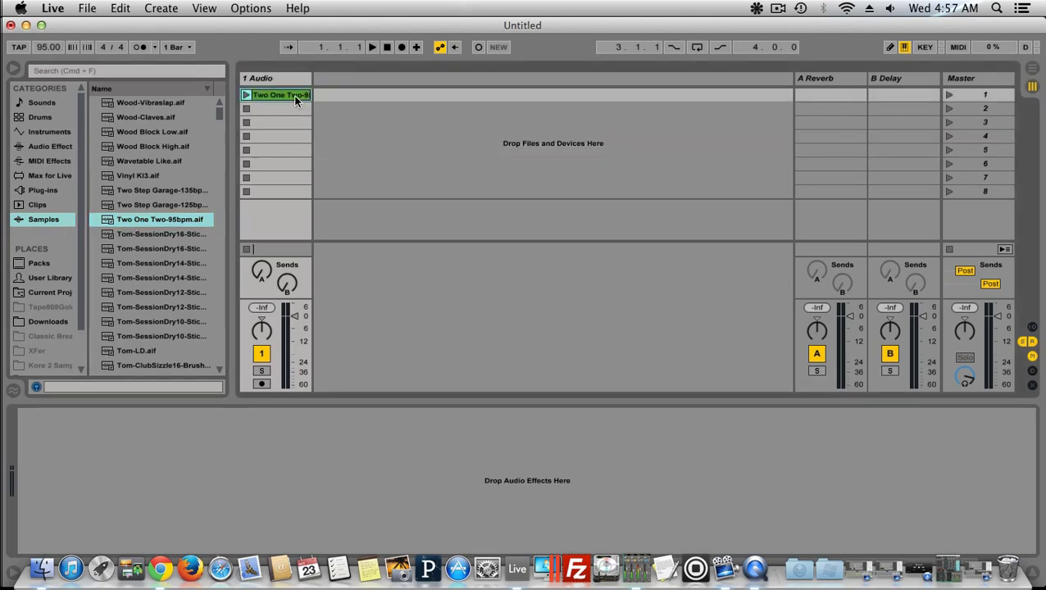
mouse_move(258, 420)
left_mouse_down()
mouse_move(254, 446)
mouse_move(275, 450)
left_mouse_up()
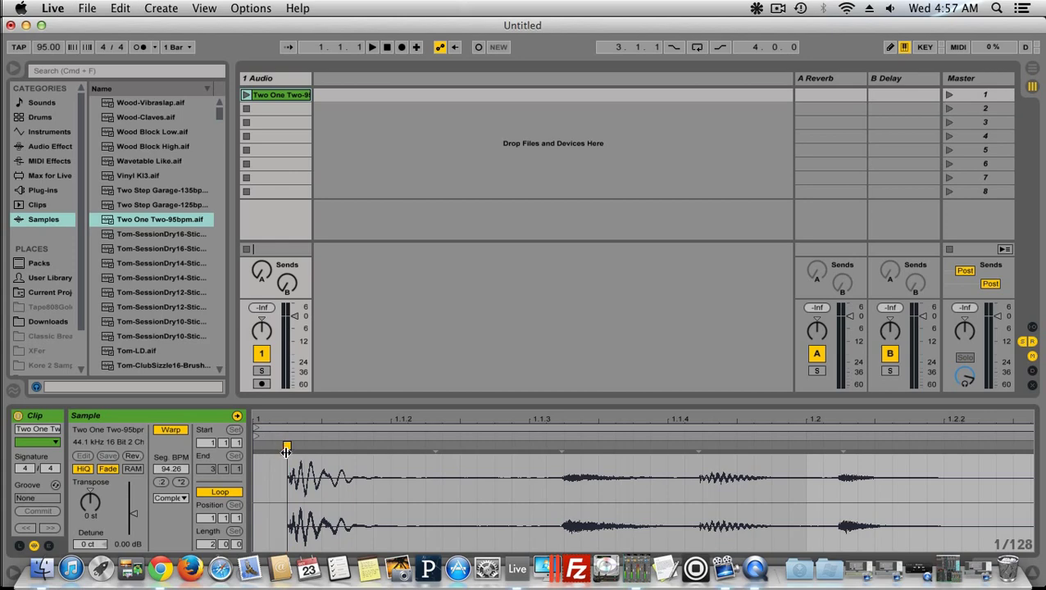
mouse_move(285, 448)
left_mouse_down()
mouse_move(269, 448)
mouse_move(278, 448)
left_mouse_up()
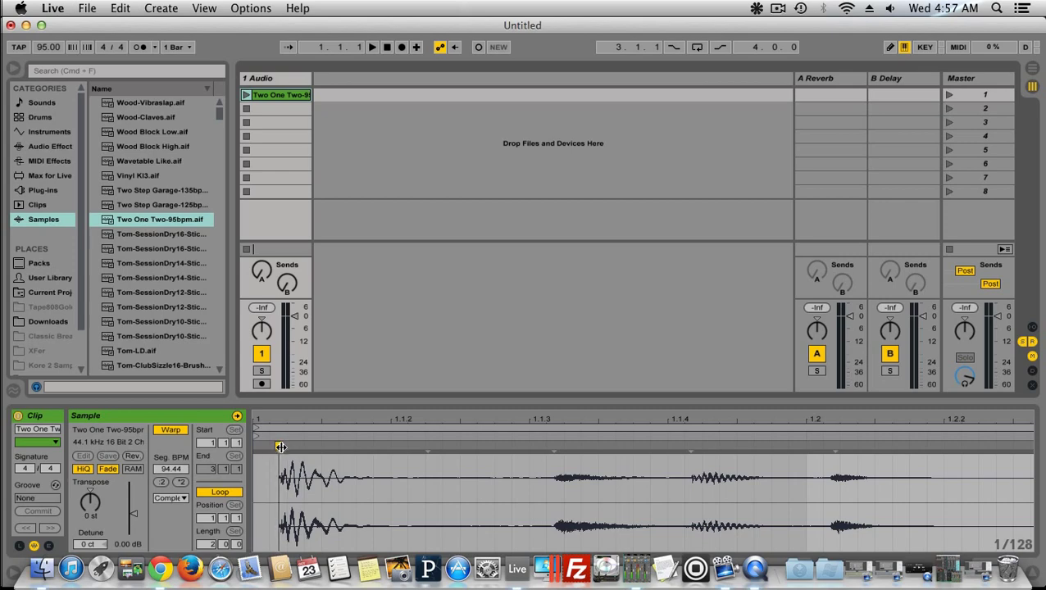
Reopen the audio preferences showing 512 samples and -0.00 ms overall latency
key("super+comma")
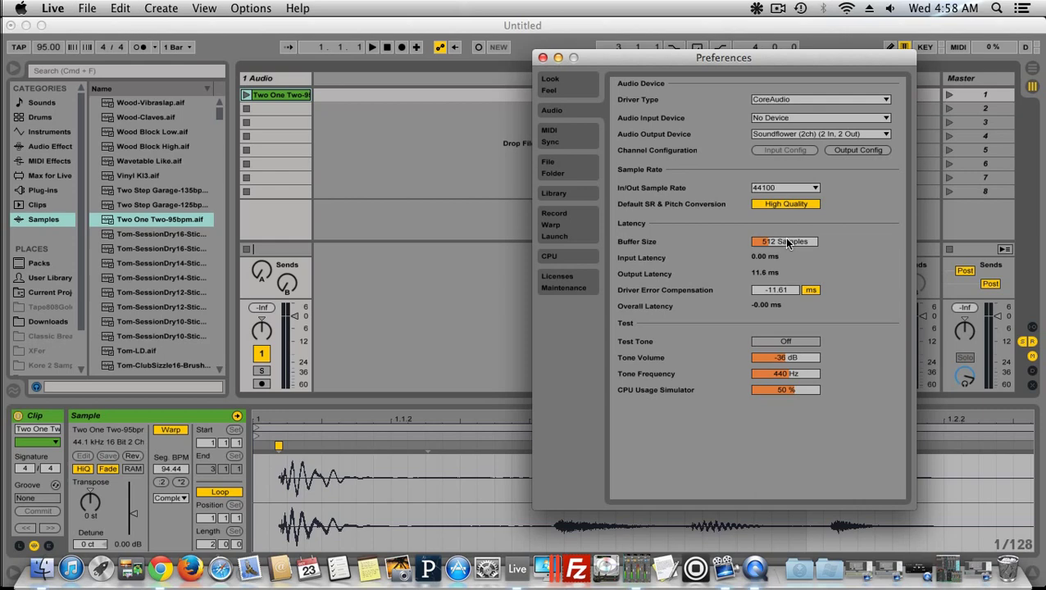
Raise the buffer size to 2048 samples and close Preferences
left_click_drag(785, 242, 785, 197)
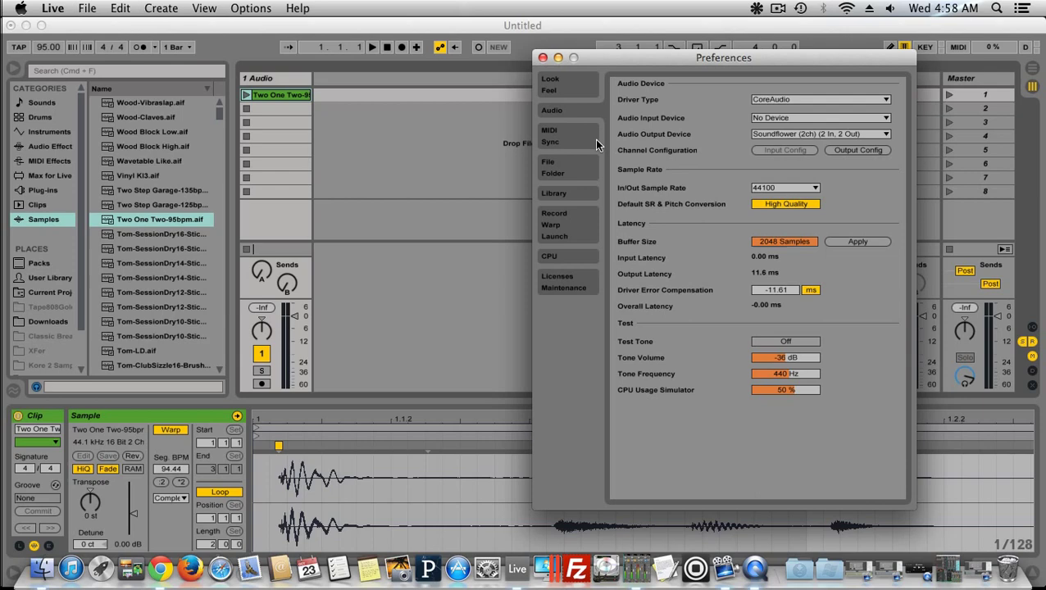
left_click(543, 57)
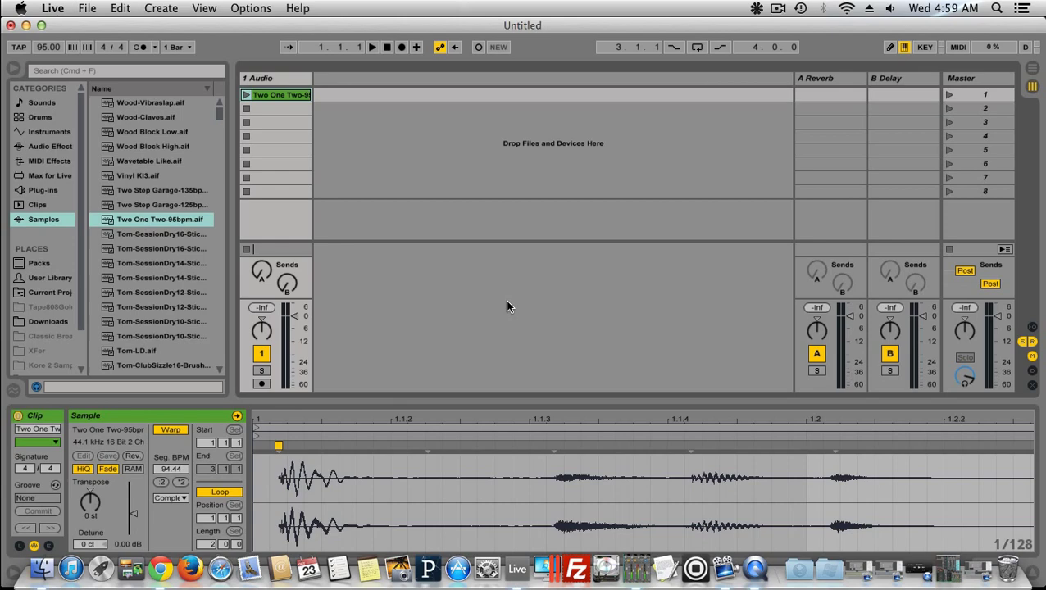
Briefly reopen Preferences to confirm 2048 samples, close them, and select an empty scene row
key("super+comma")
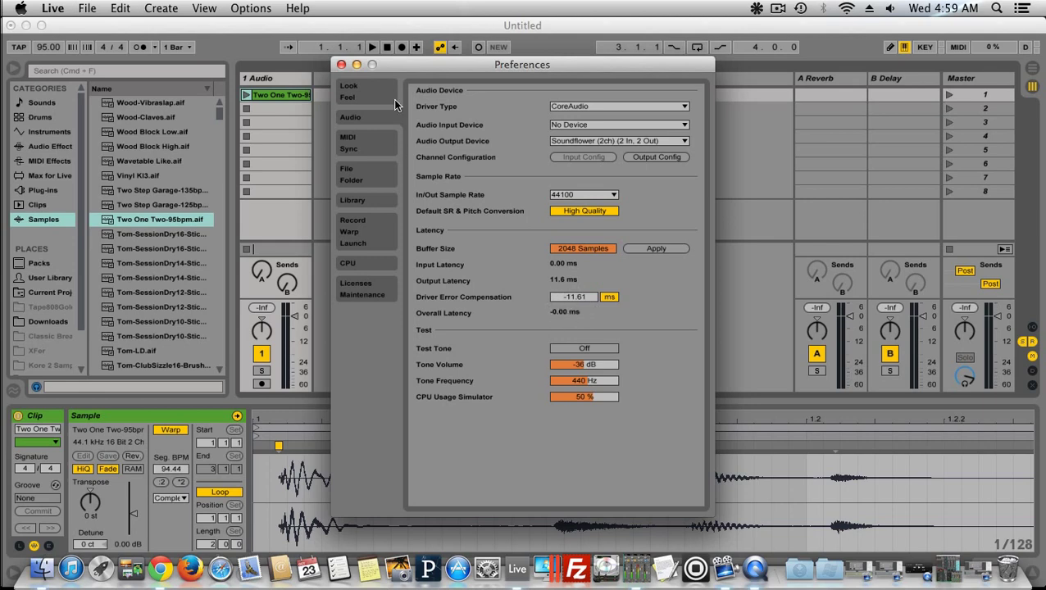
left_click(343, 69)
left_click(435, 167)
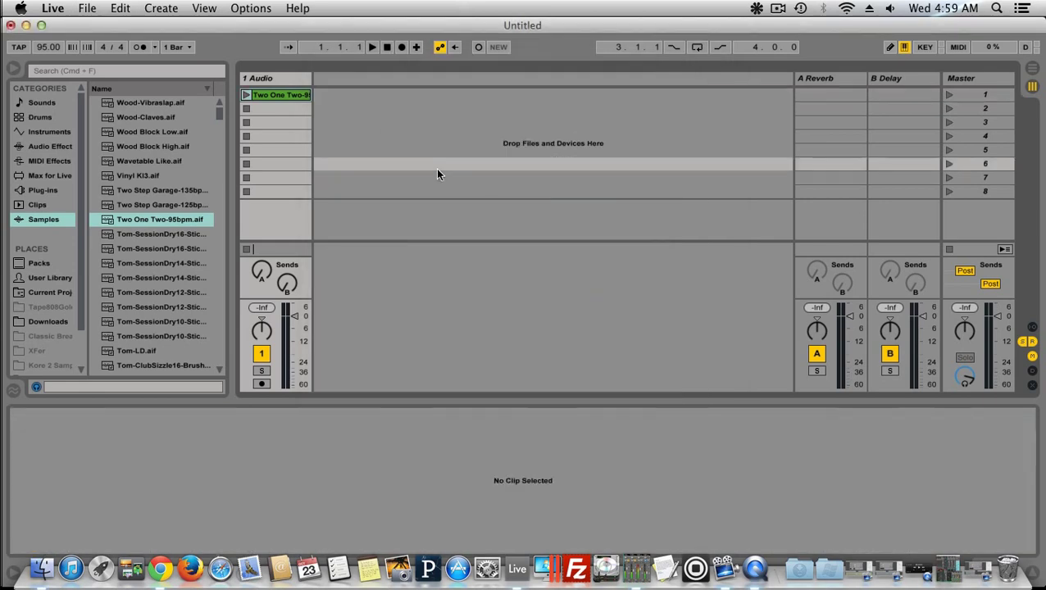